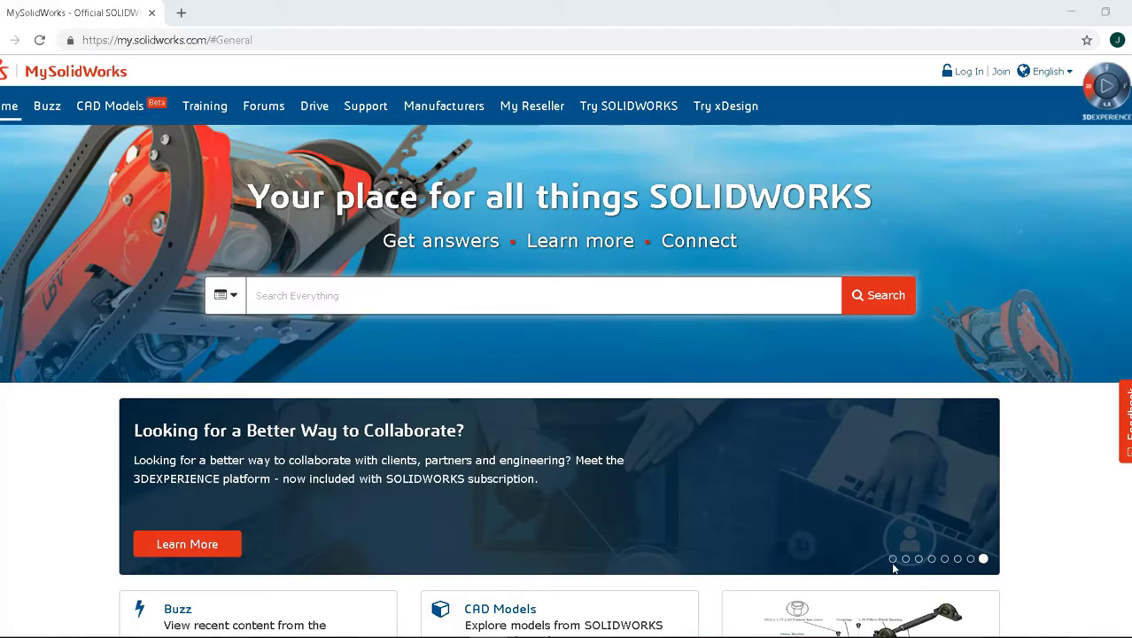
From the MySolidWorks for Students banner slide, open the student account instructions and scroll through them.
{"action": "left_click", "coordinate": [892, 559]}
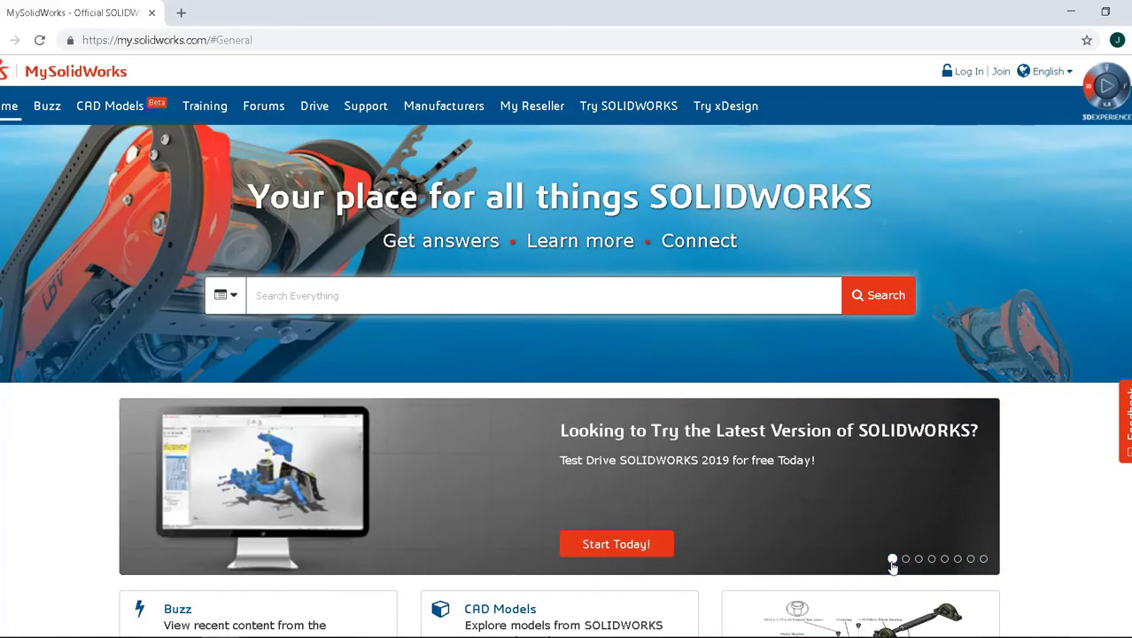
{"action": "left_click", "coordinate": [905, 559]}
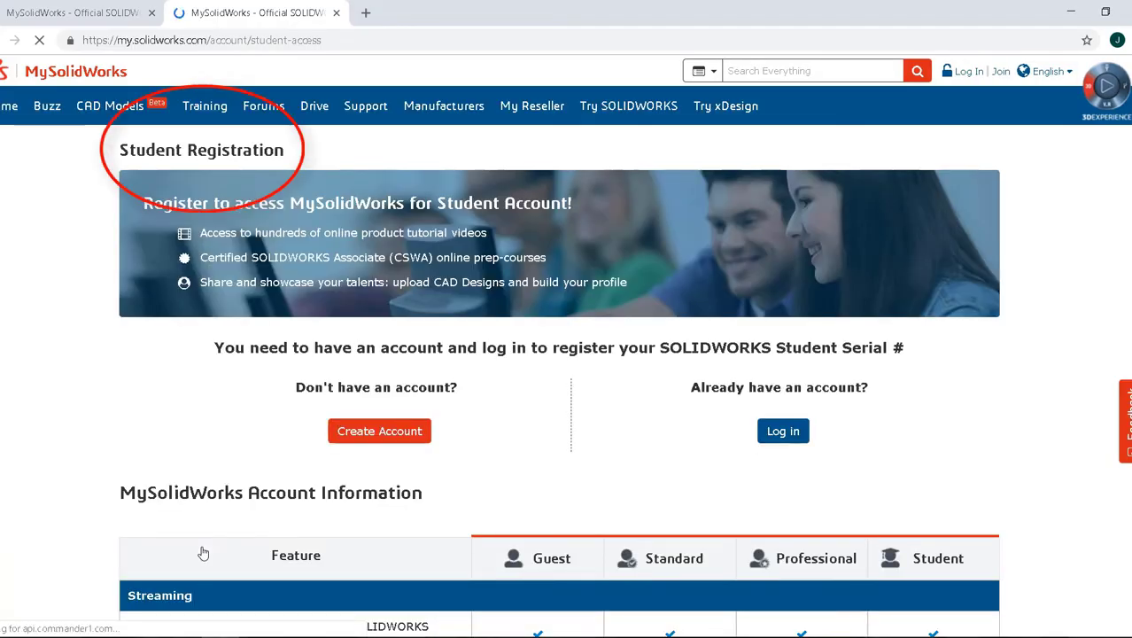
{"action": "left_click", "coordinate": [377, 438]}
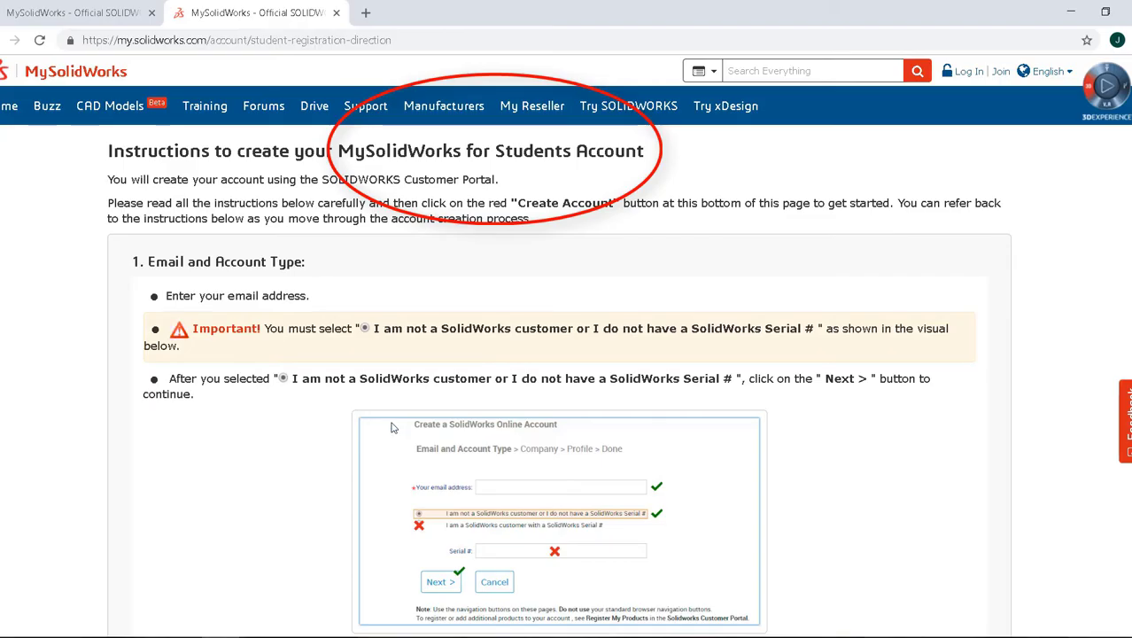
{"action": "scroll", "coordinate": [384, 434], "scroll_direction": "down", "scroll_amount": 8}
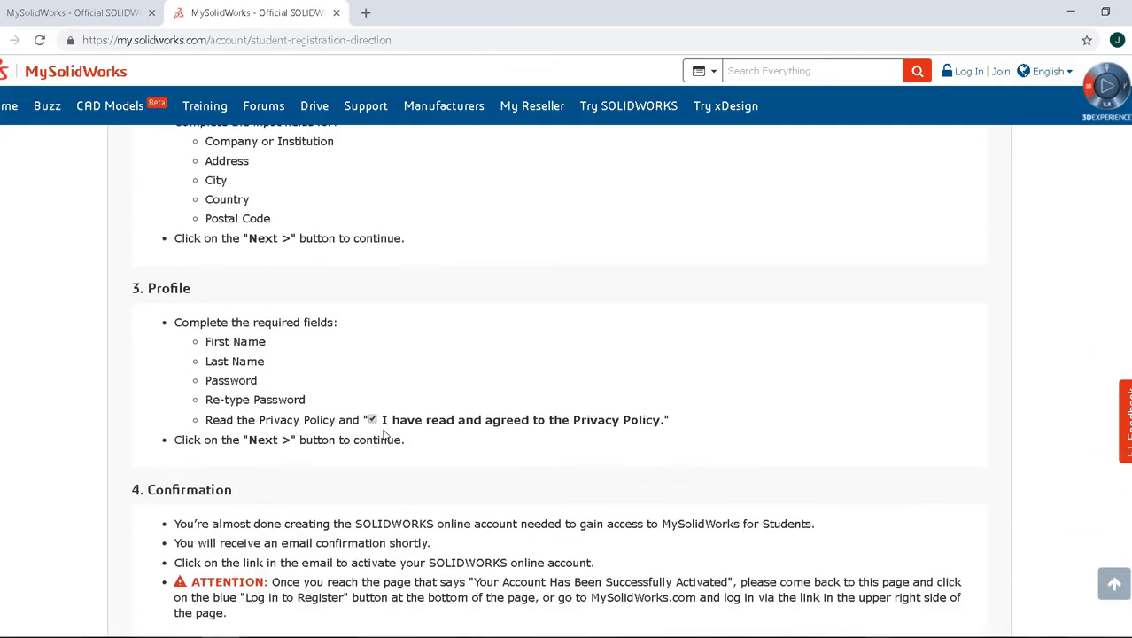
{"action": "scroll", "coordinate": [385, 434], "scroll_direction": "down", "scroll_amount": 4}
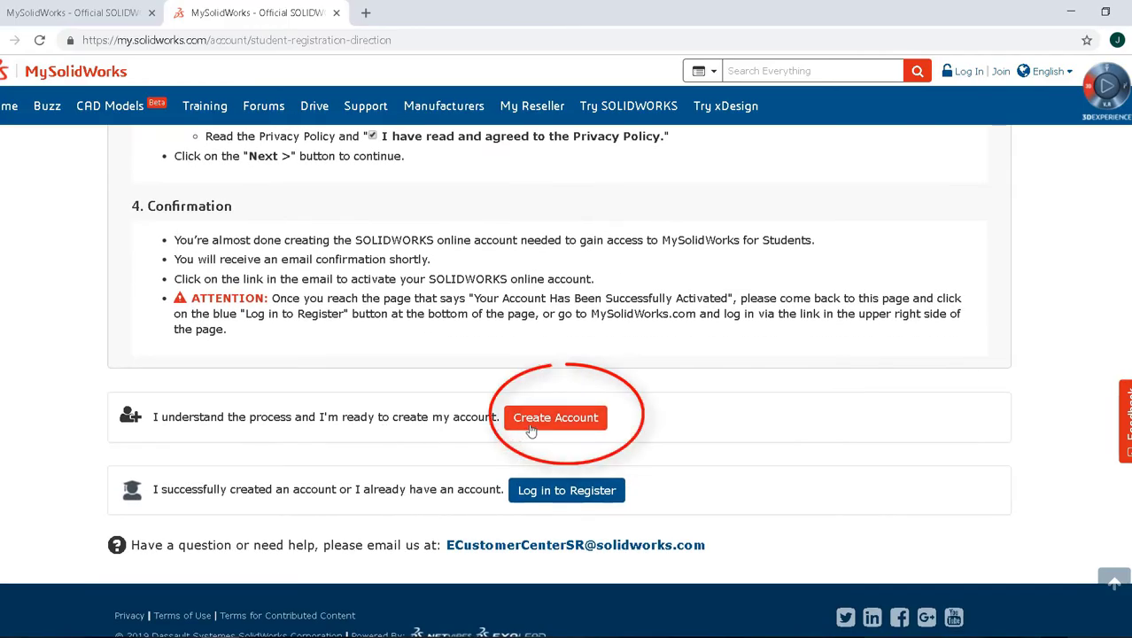
Start account registration with an e-mail address and the 'I am not a SolidWorks customer' option.
{"action": "left_click", "coordinate": [531, 430]}
{"action": "left_click_drag", "start_coordinate": [673, 23], "coordinate": [561, 27]}
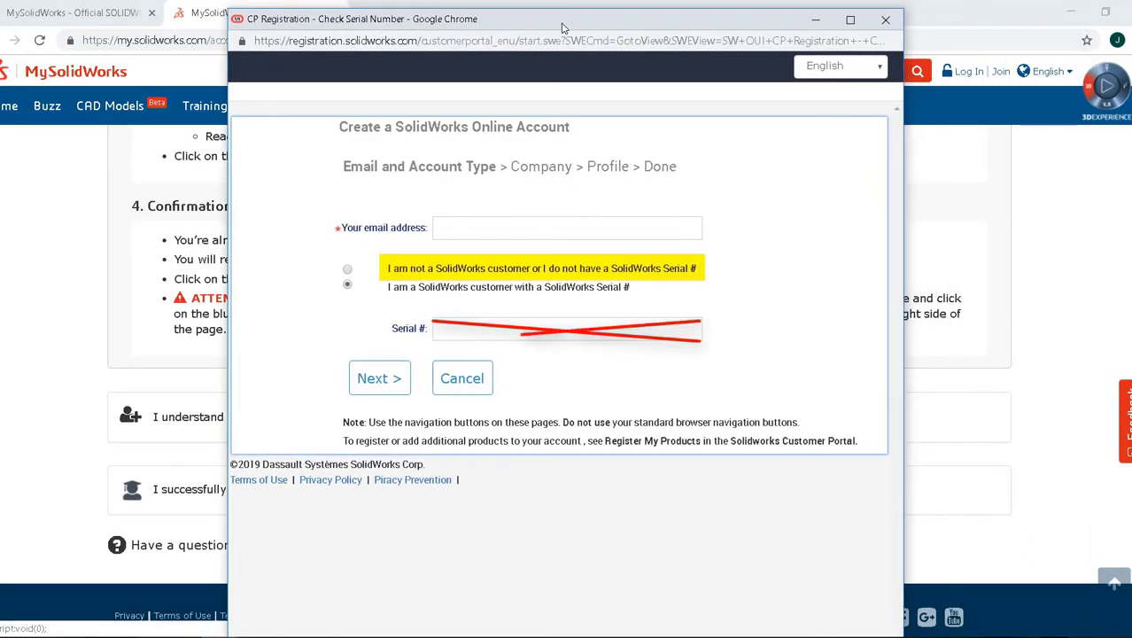
{"action": "left_click", "coordinate": [483, 225]}
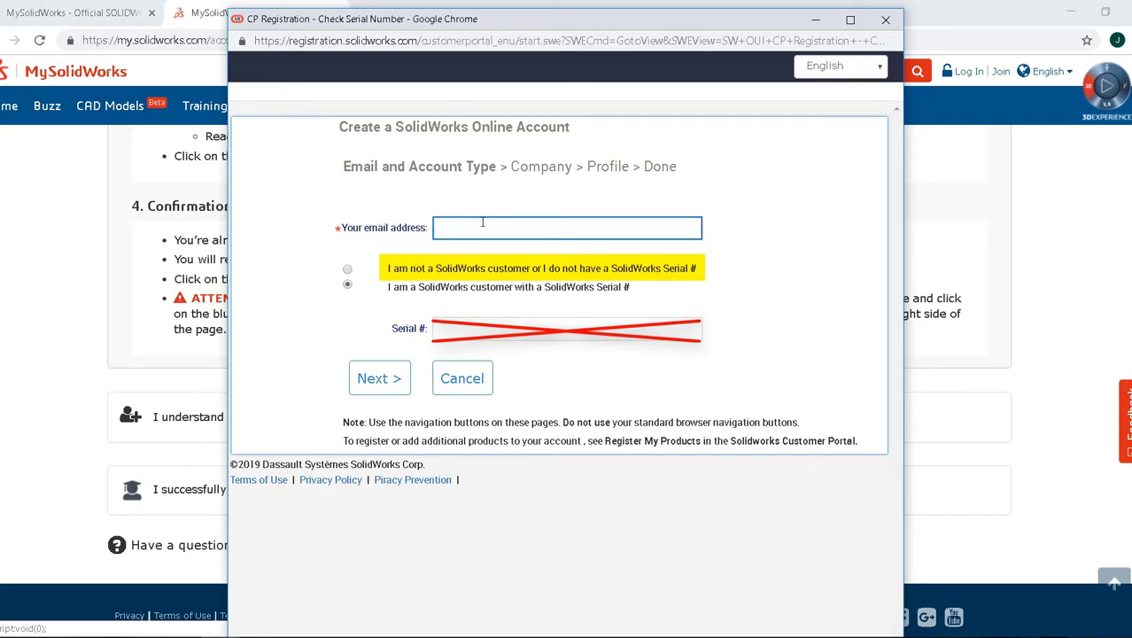
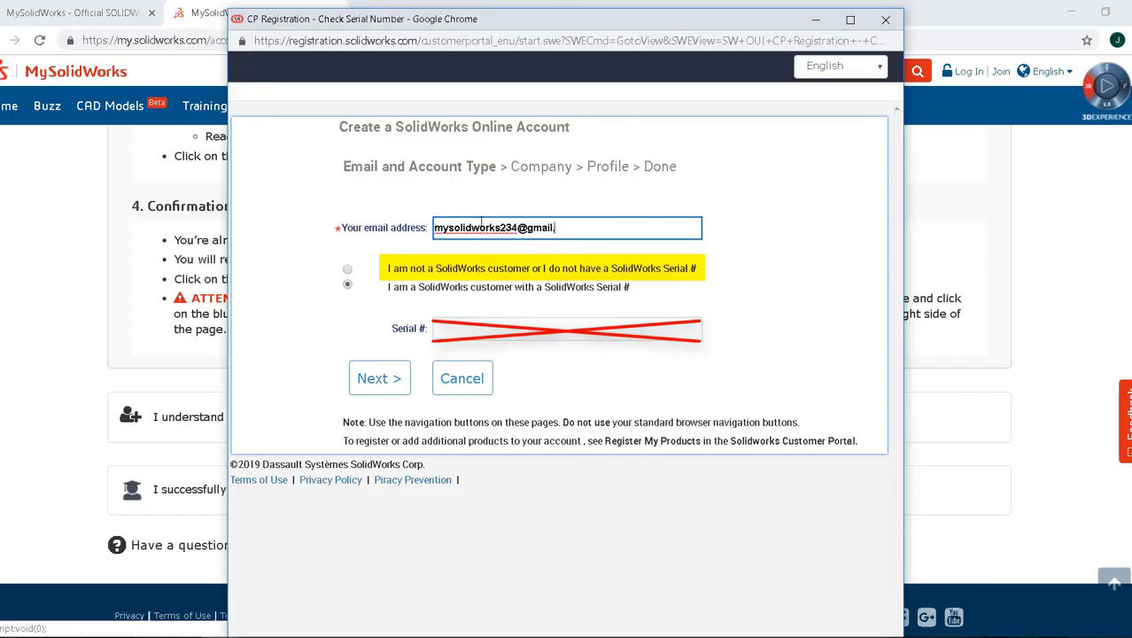
{"action": "left_click", "coordinate": [348, 270]}
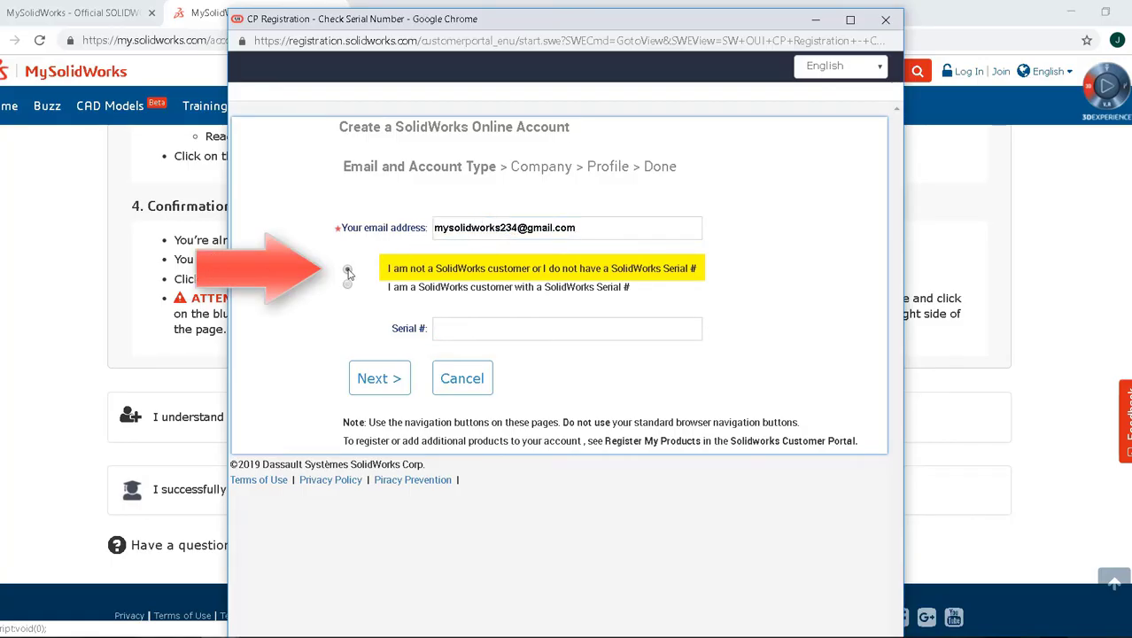
{"action": "left_click", "coordinate": [381, 377]}
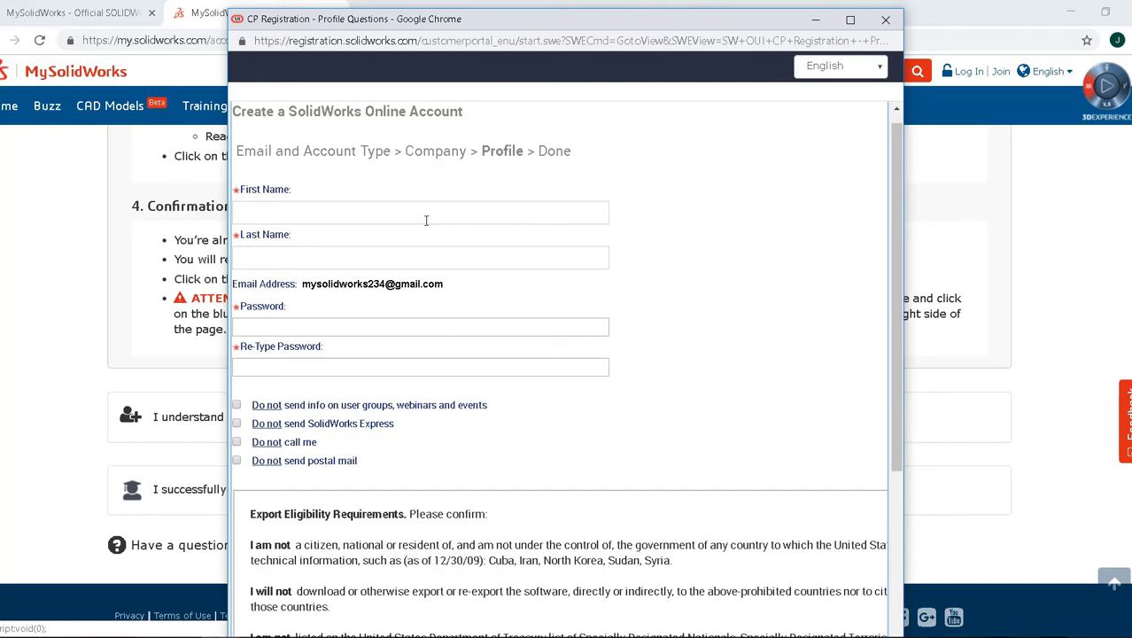
Enter the first name, last name and account password in the profile form.
{"action": "left_click", "coordinate": [425, 215]}
{"action": "type", "text": "Jane"}
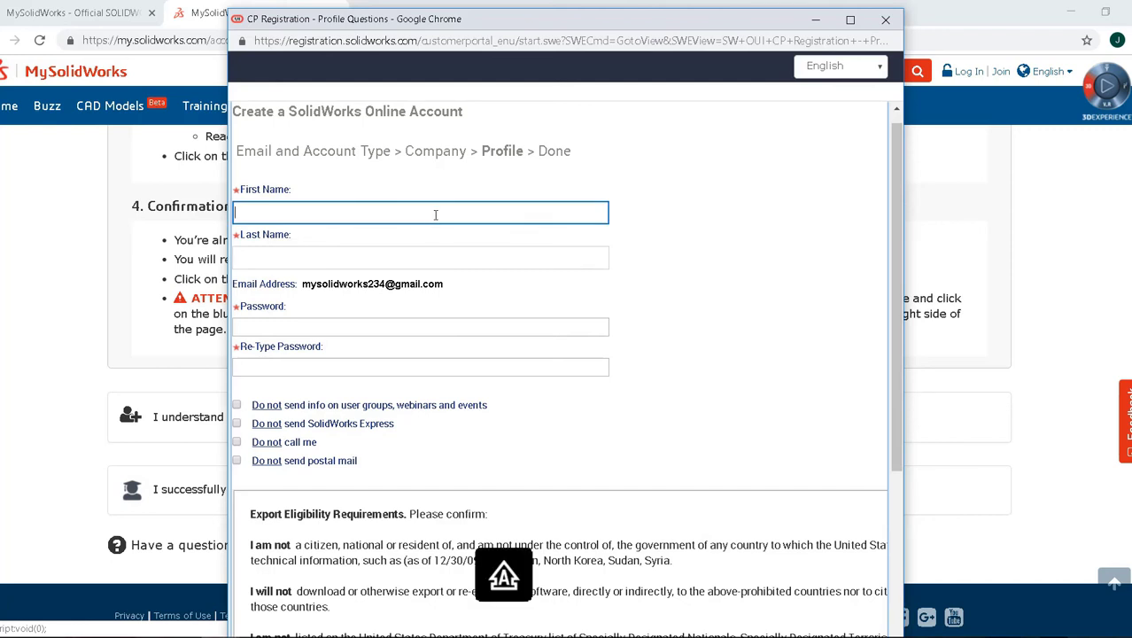
{"action": "key", "text": "Tab"}
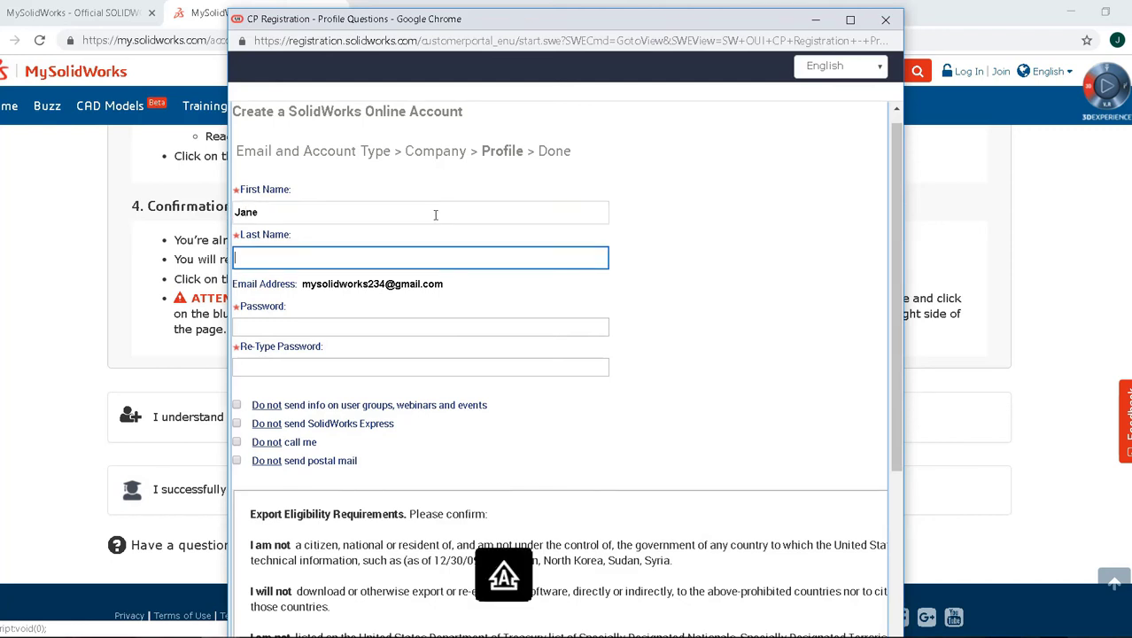
{"action": "type", "text": "Doe"}
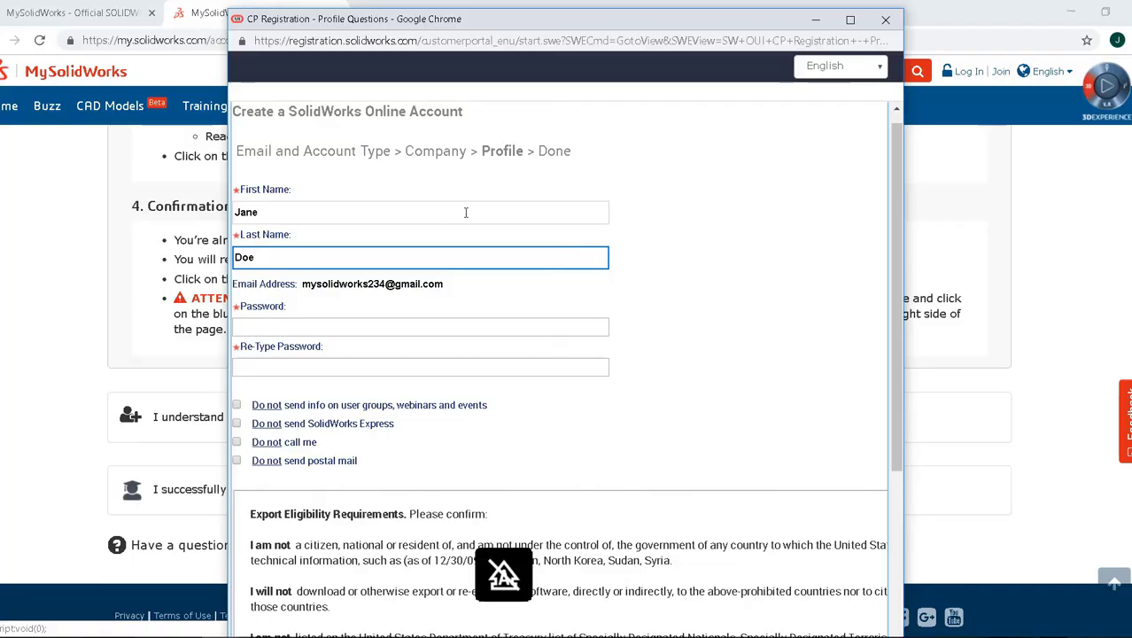
{"action": "left_click", "coordinate": [459, 323]}
{"action": "type", "text": "password"}
{"action": "key", "text": "Tab"}
{"action": "type", "text": "password"}
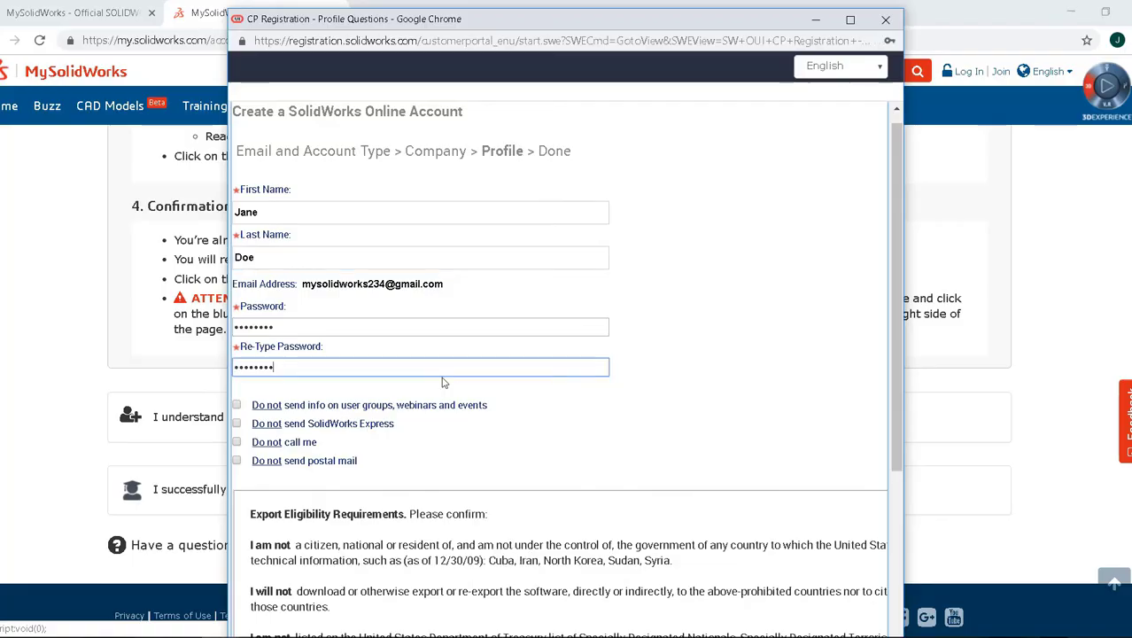
Accept the Privacy Policy and submit the profile to create the account.
{"action": "scroll", "coordinate": [325, 471], "scroll_direction": "down", "scroll_amount": 4}
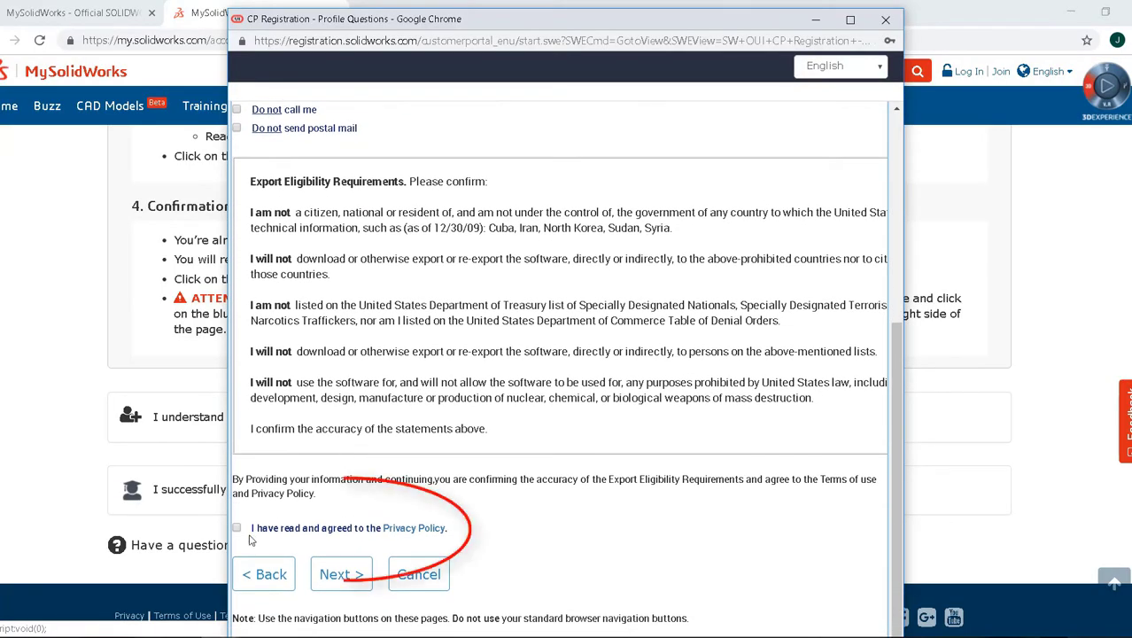
{"action": "left_click", "coordinate": [236, 527]}
{"action": "left_click", "coordinate": [335, 575]}
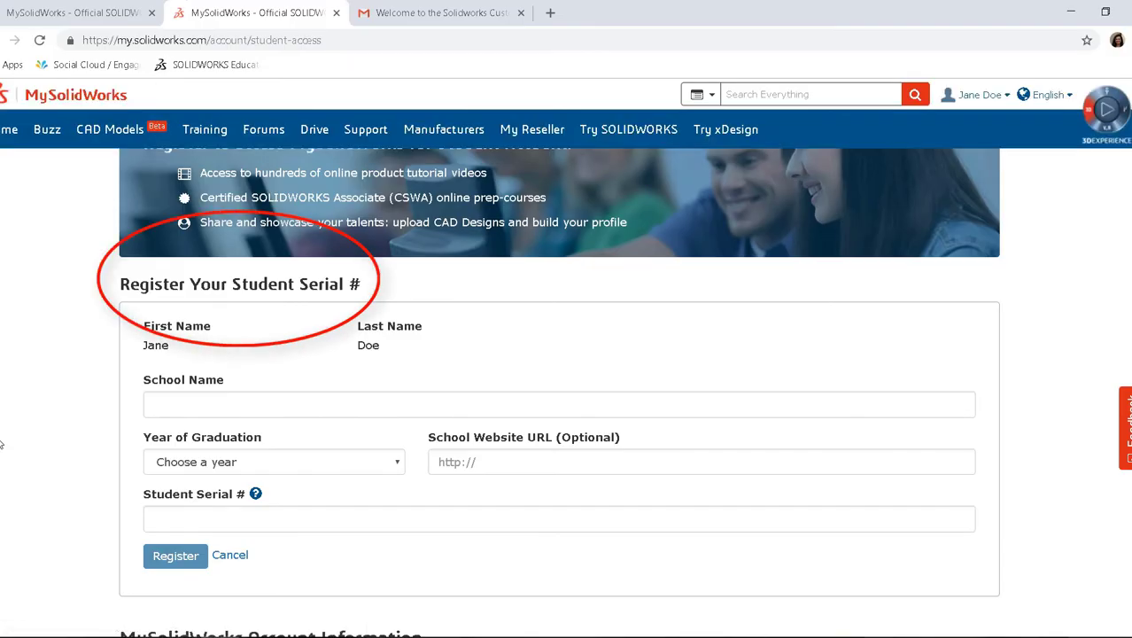
Enter school SOLIDWORKS and graduation year 2018, and paste in the student serial number.
{"action": "left_click", "coordinate": [172, 404]}
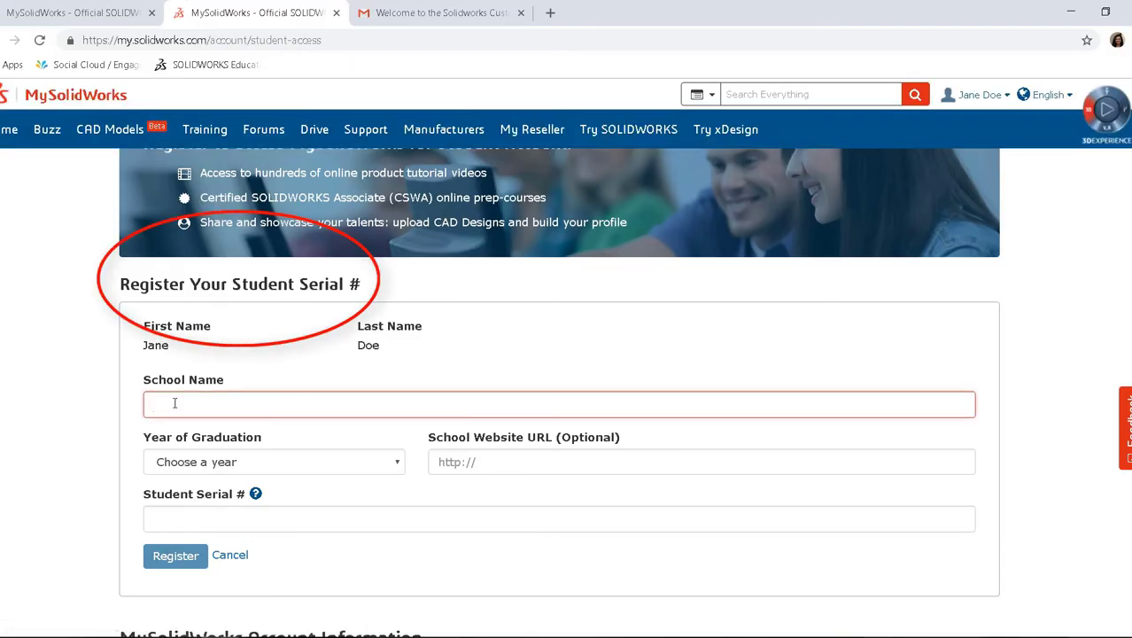
{"action": "type", "text": "SOLIDWORKS"}
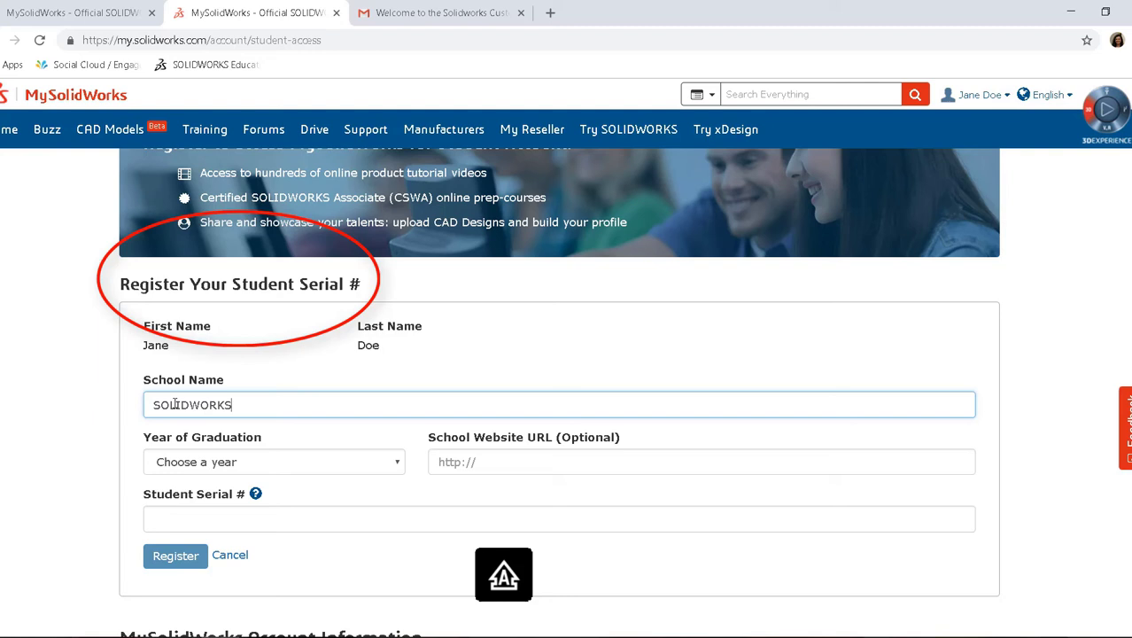
{"action": "left_click", "coordinate": [387, 461]}
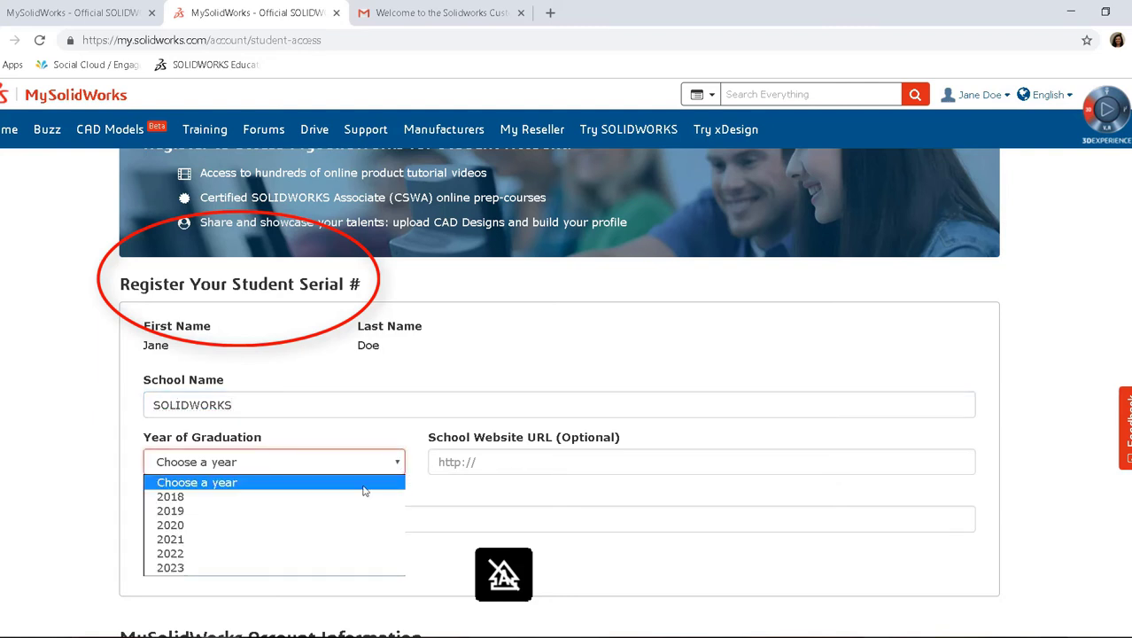
{"action": "left_click", "coordinate": [315, 499]}
{"action": "left_click", "coordinate": [290, 517]}
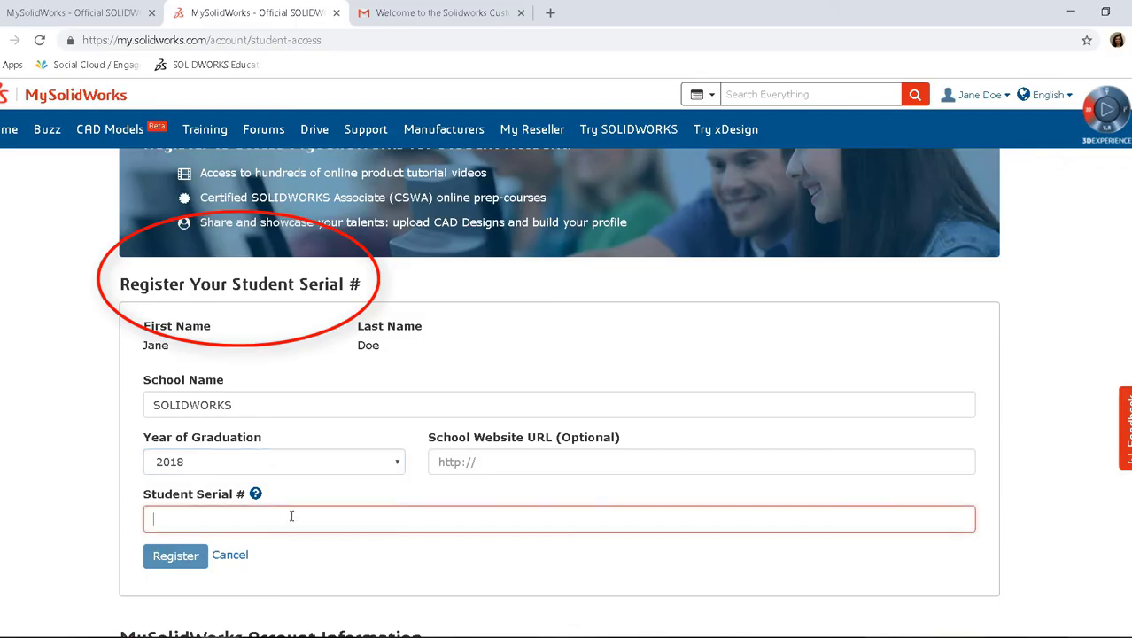
{"action": "right_click", "coordinate": [288, 517]}
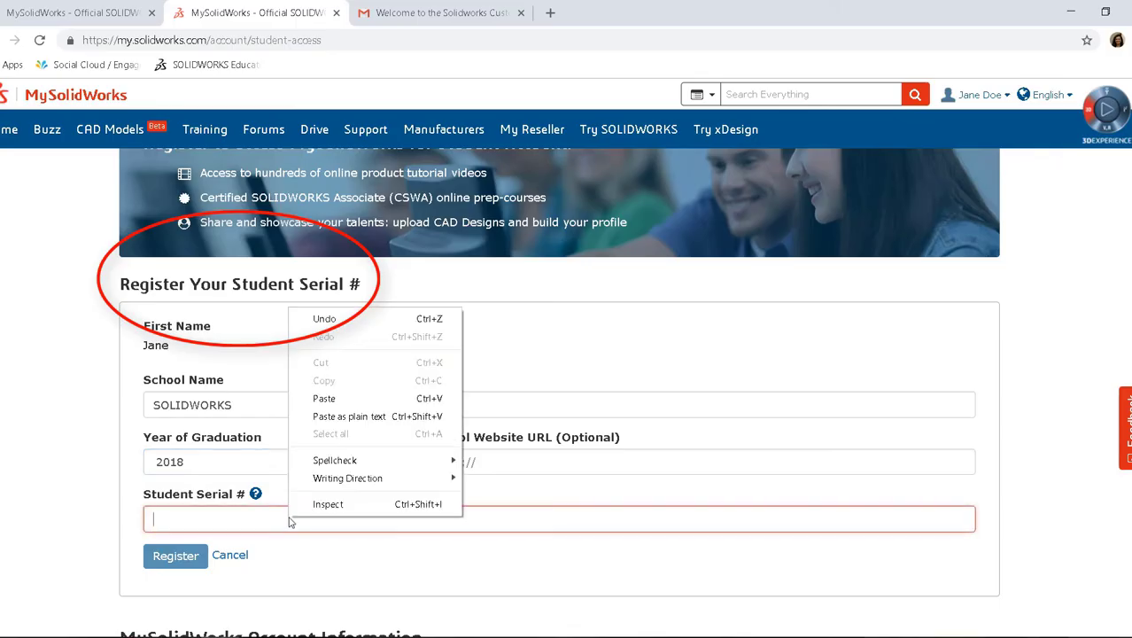
{"action": "left_click", "coordinate": [346, 399]}
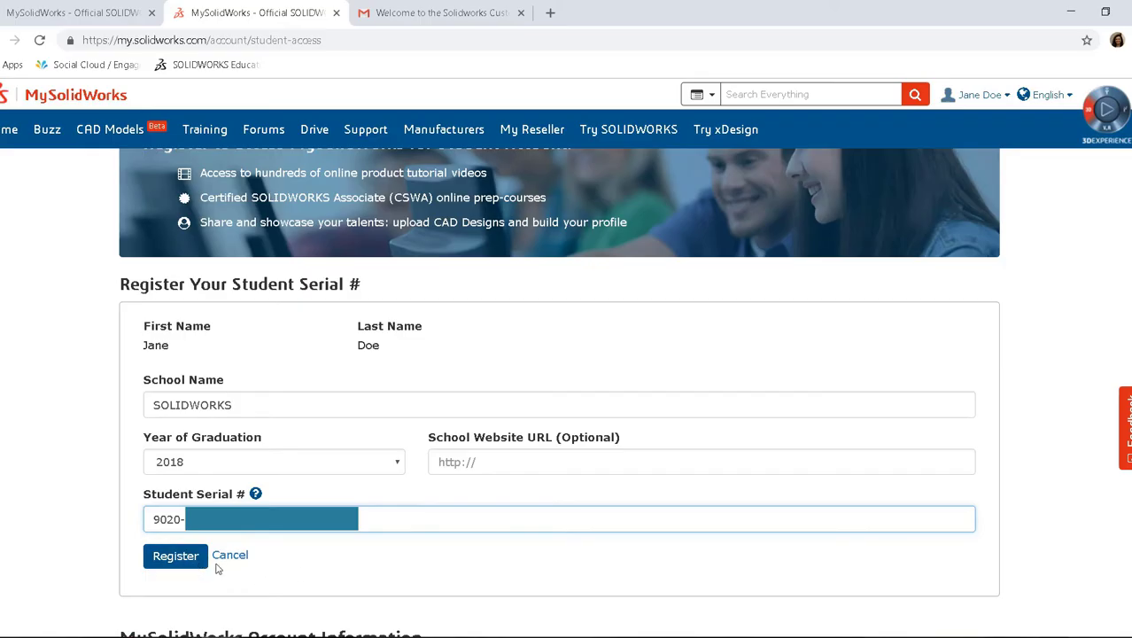
Register the student serial, activating a Student subscription through 01/22/2020.
{"action": "left_click", "coordinate": [177, 556]}
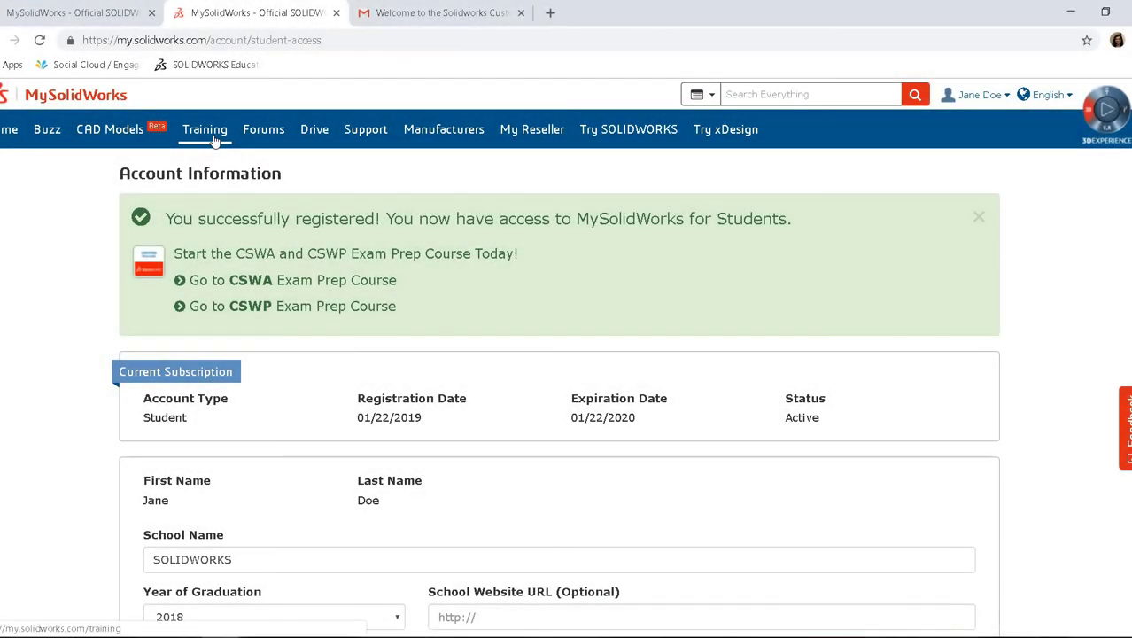
View the CSWA Exam Prep Course from Training's Featured Learning Paths, then close it.
{"action": "left_click", "coordinate": [214, 134]}
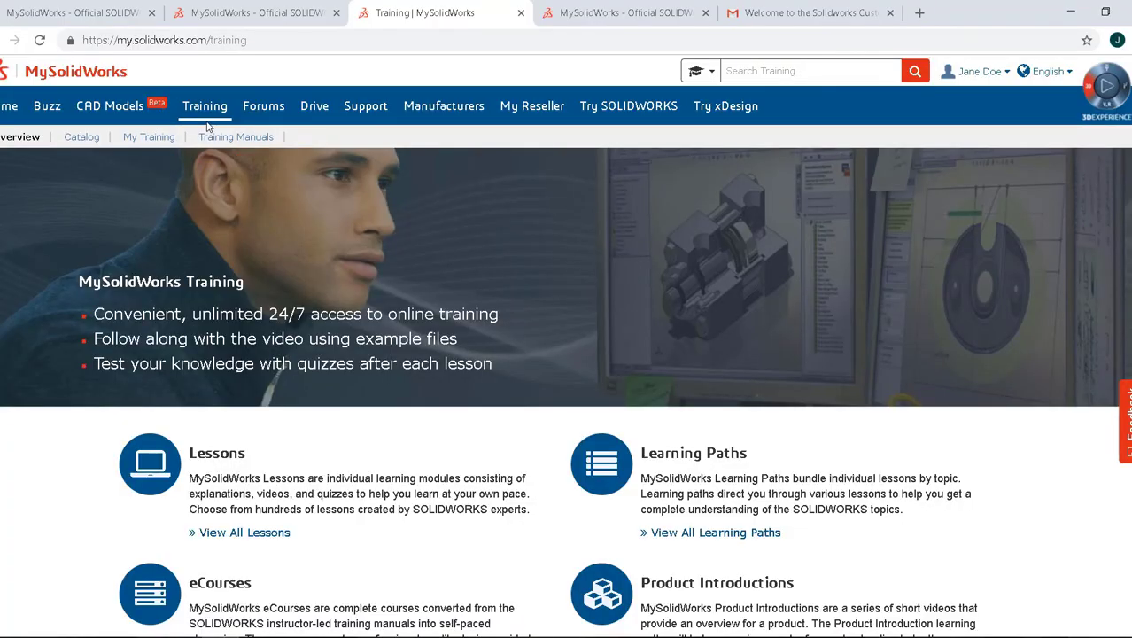
{"action": "scroll", "coordinate": [33, 422], "scroll_direction": "down", "scroll_amount": 8}
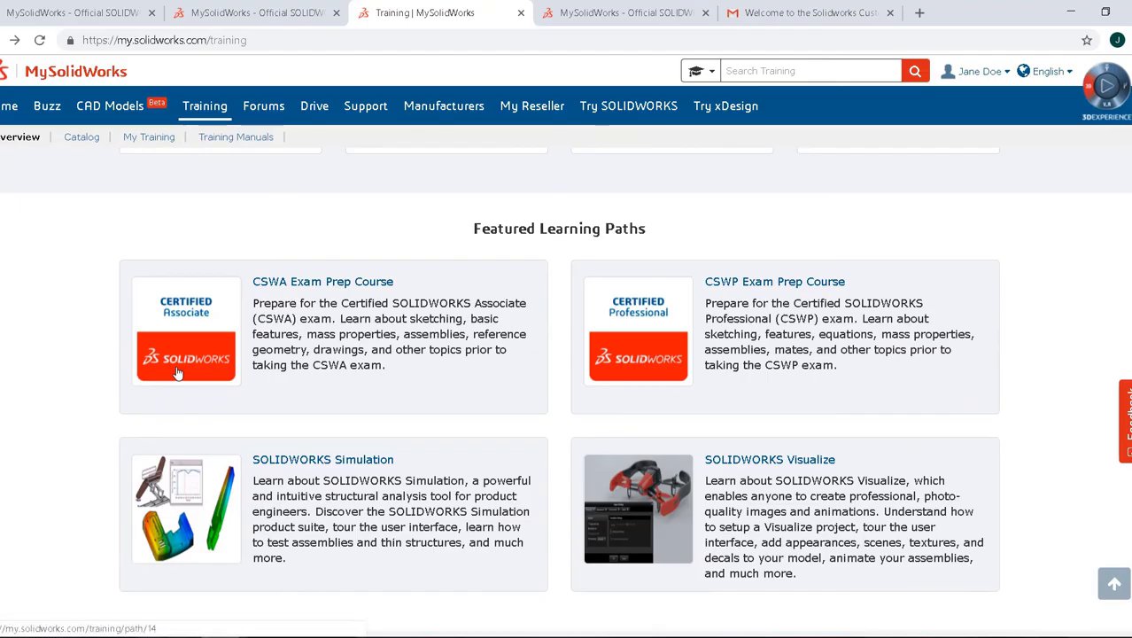
{"action": "left_click", "coordinate": [177, 373]}
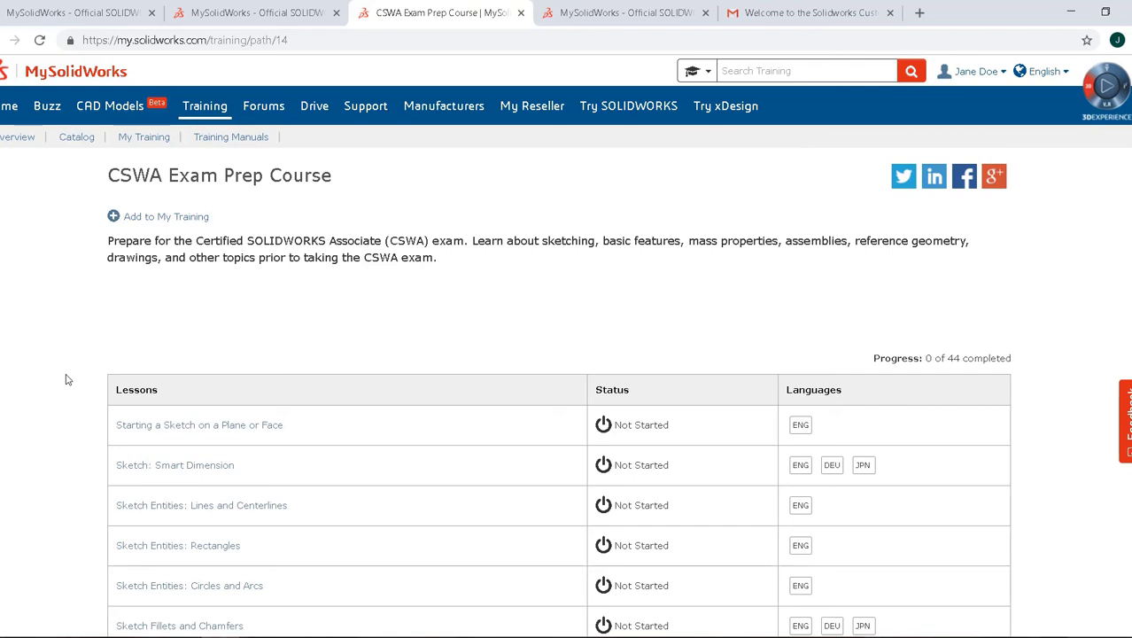
{"action": "key", "text": "ctrl+w"}
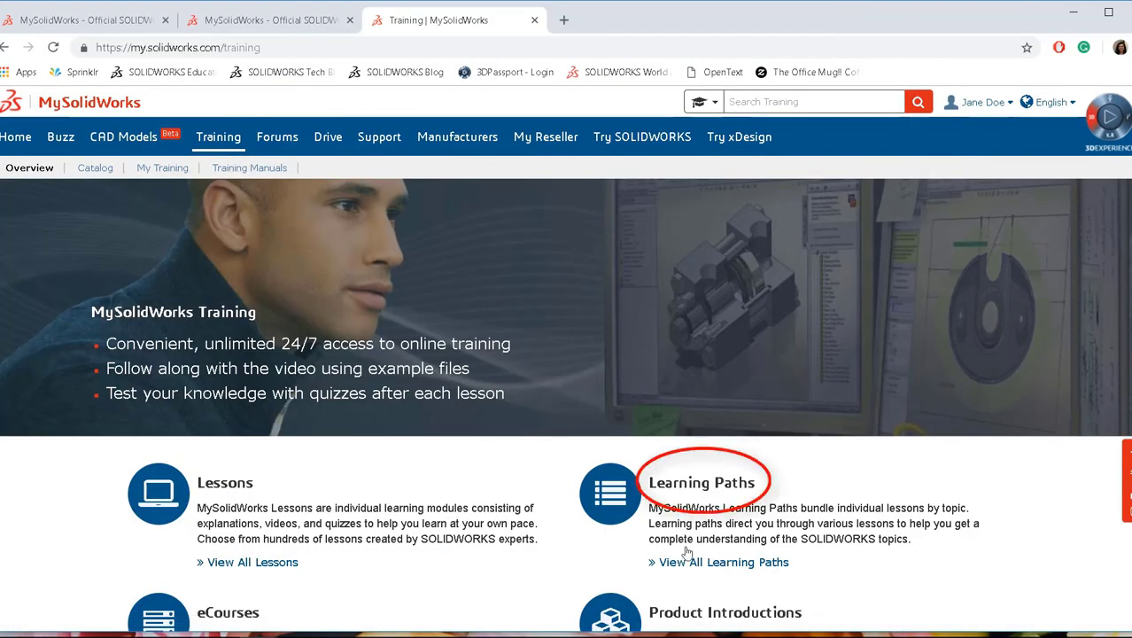
Open SOLIDWORKS xDesign Fundamentals from the View All Learning Paths catalog.
{"action": "left_click", "coordinate": [696, 563]}
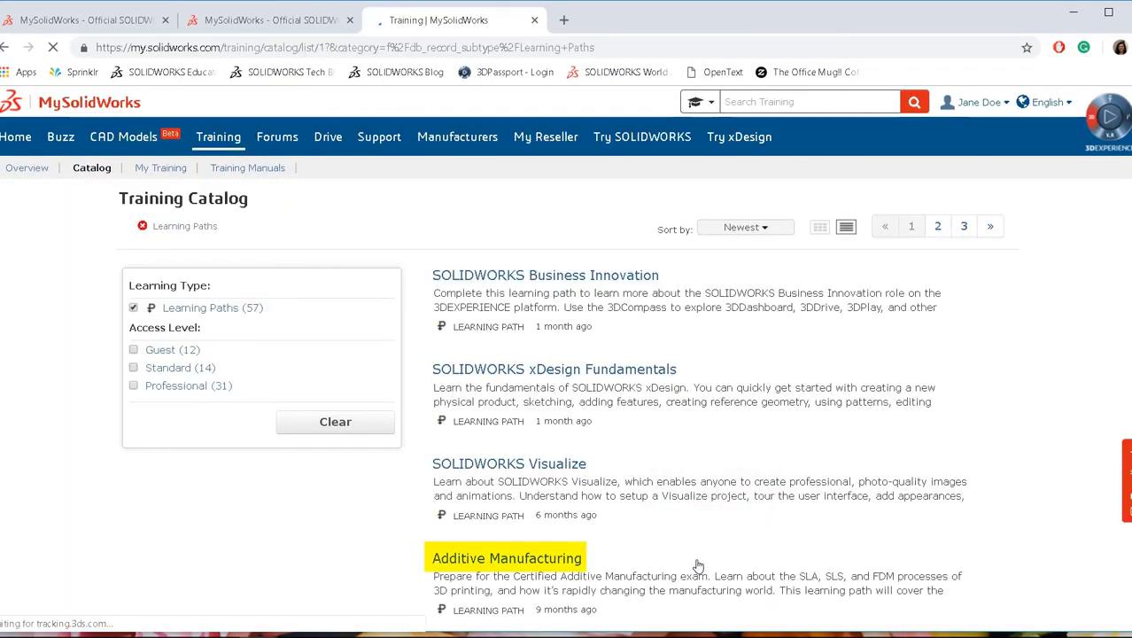
{"action": "left_click", "coordinate": [533, 375]}
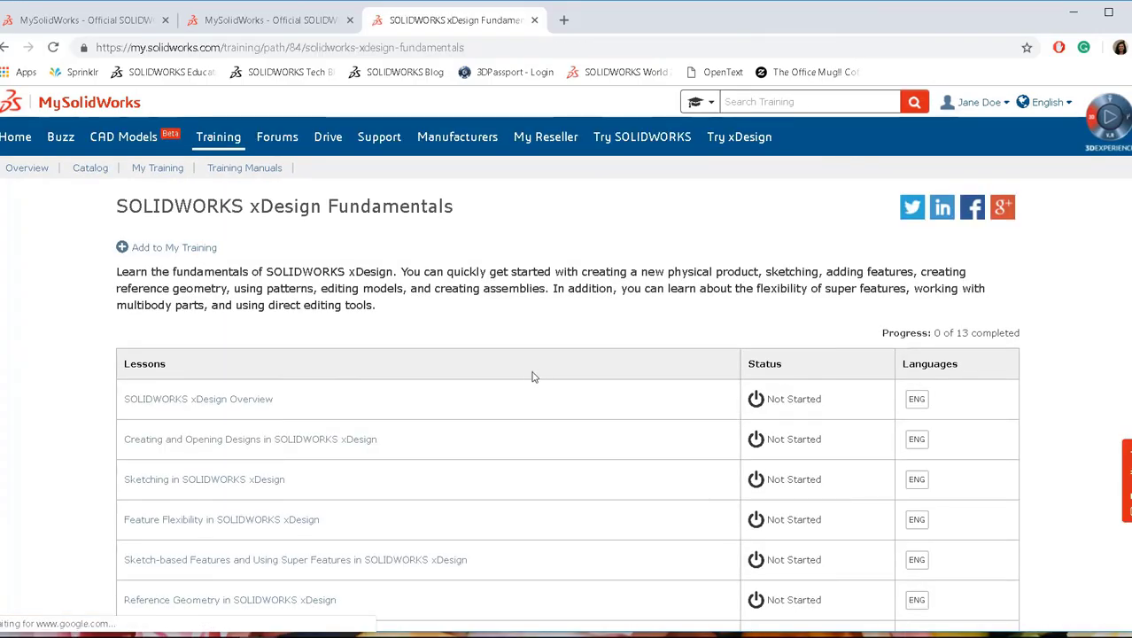